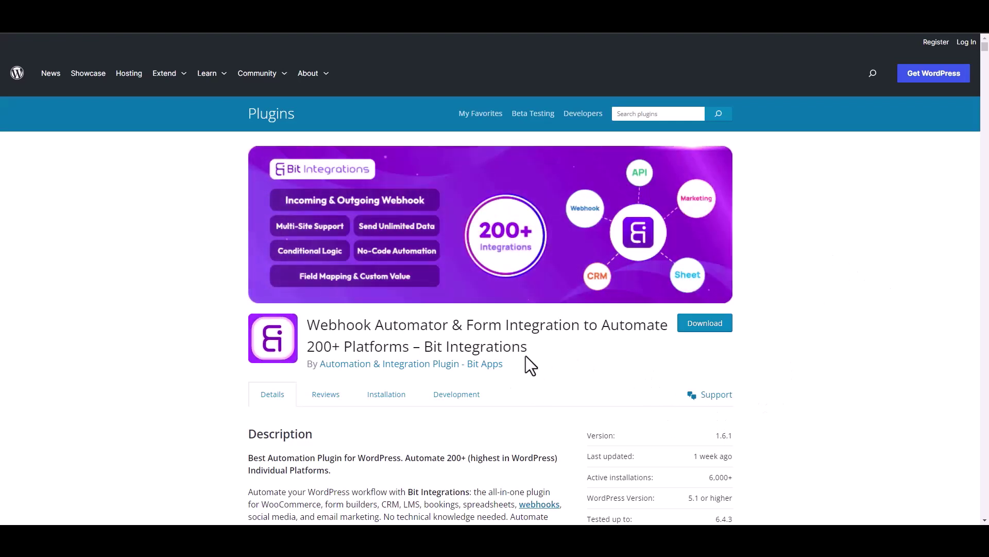
# Step: Start a new Bit Integrations integration and pick WS Form as the trigger via a 'ws' search
pyautogui.moveTo(426, 346); pyautogui.dragTo(539, 357)
pyautogui.click(545, 362)
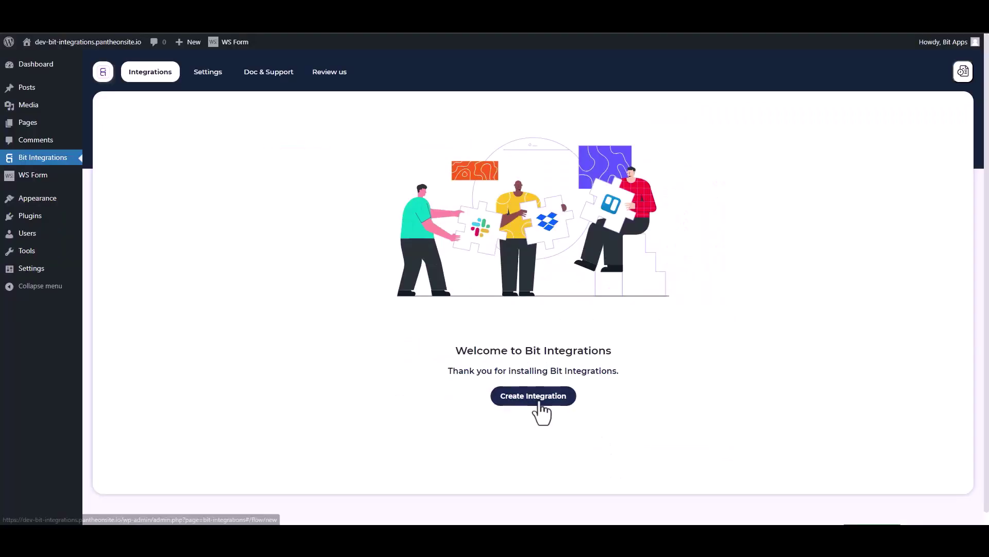
pyautogui.click(536, 400)
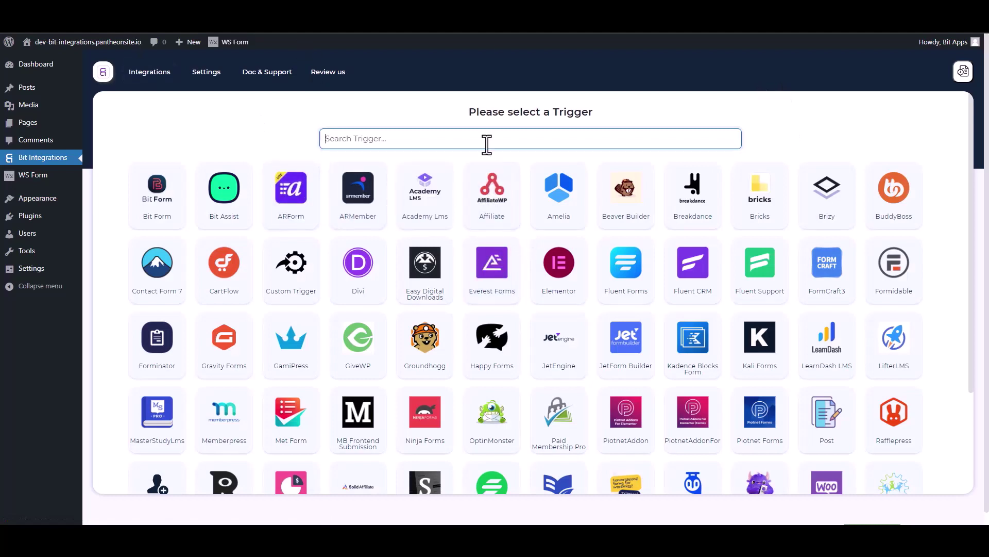
pyautogui.write('ws')
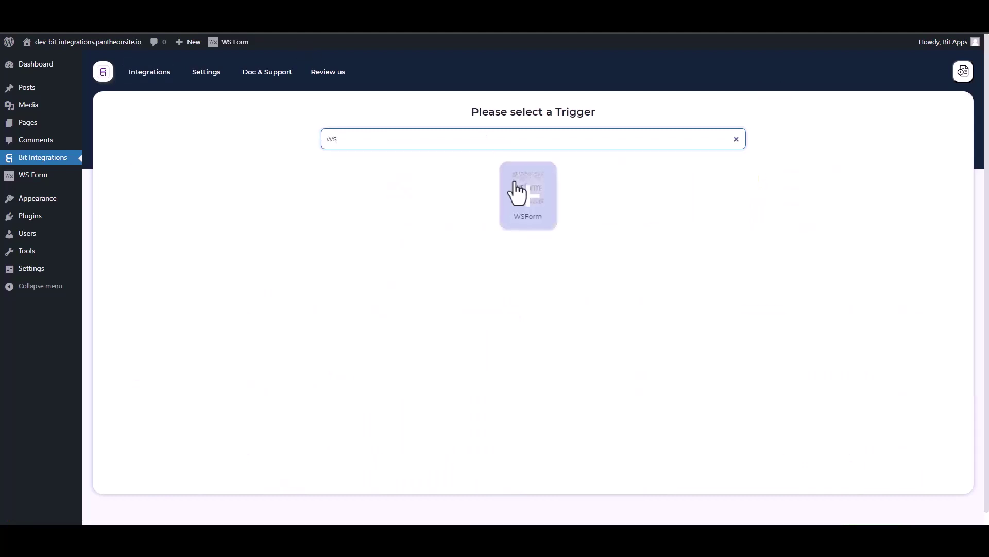
pyautogui.click(516, 195)
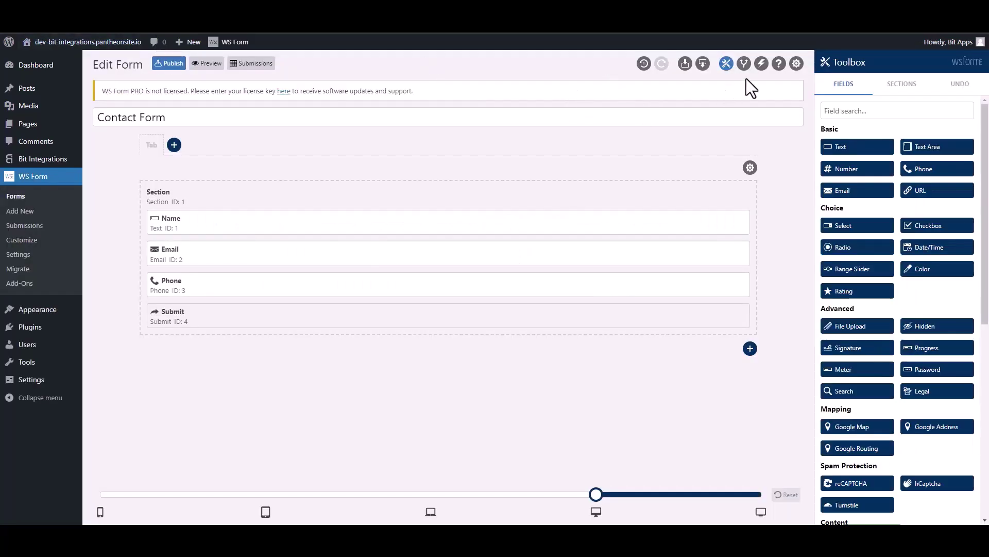
# Step: Add a 'Bit Integrations' form action set to Run WordPress Hook with type Action - do_action
pyautogui.click(761, 66)
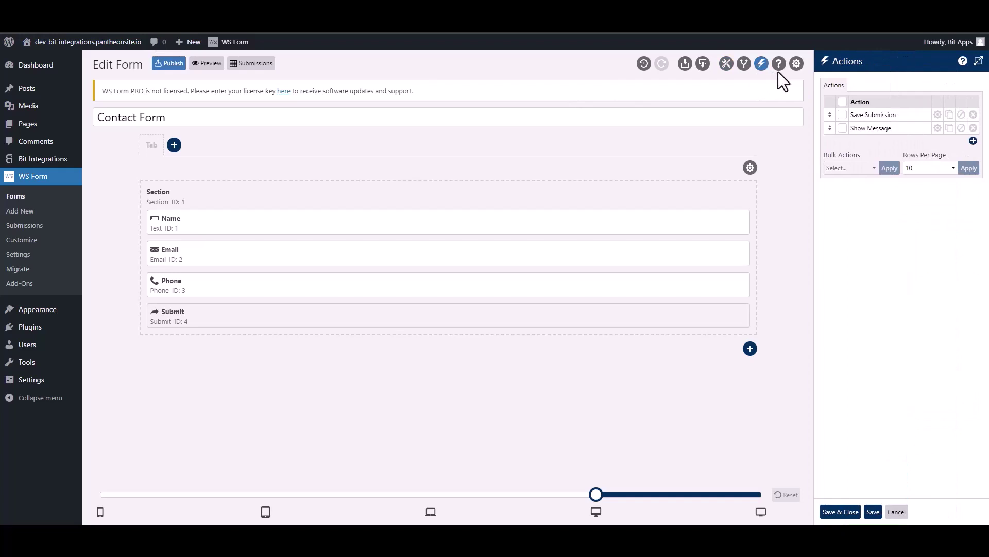
pyautogui.click(973, 141)
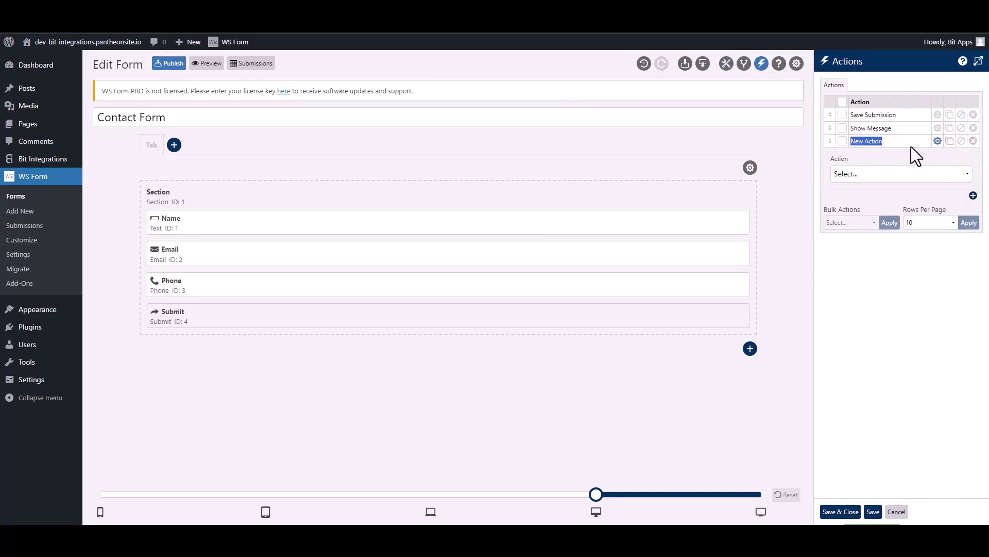
pyautogui.write('Bit Integra')
pyautogui.click(886, 175)
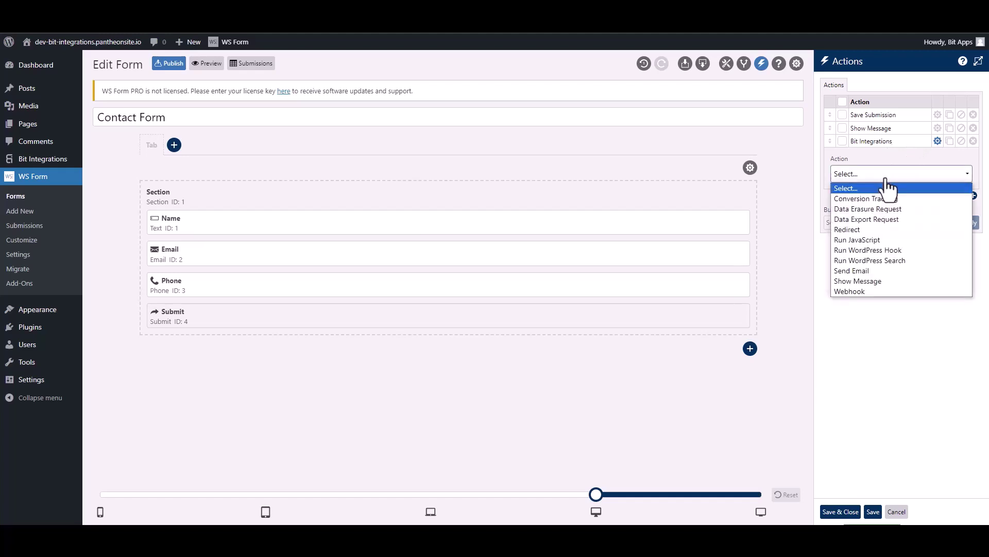
pyautogui.click(897, 250)
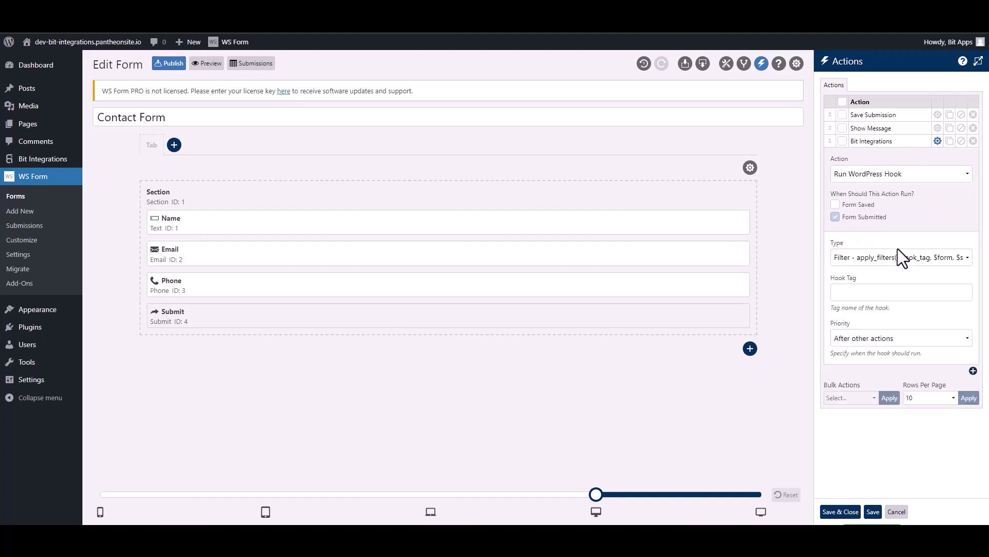
pyautogui.click(860, 264)
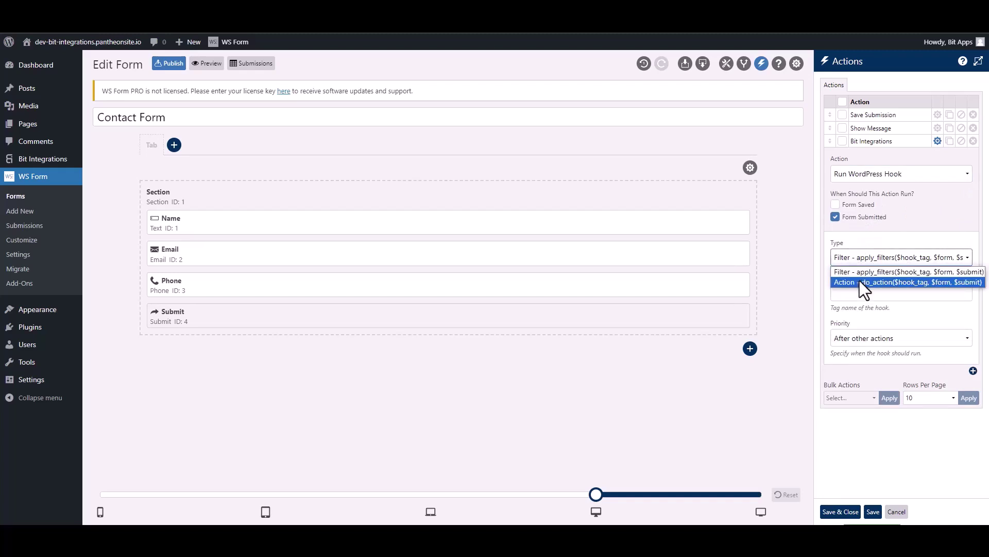
pyautogui.click(860, 282)
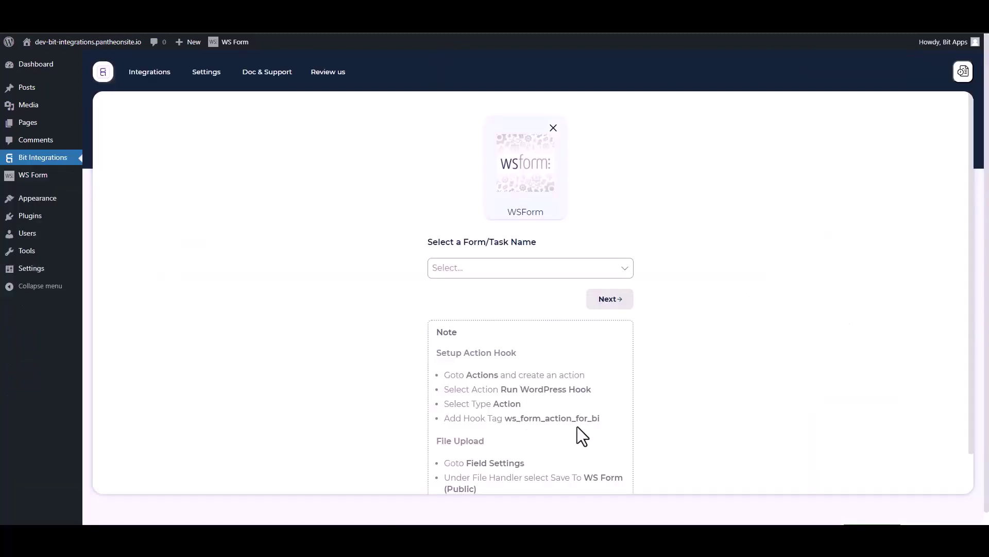
# Step: Select the hook tag ws_form_action_for_bi in the WSForm setup note to copy it
pyautogui.moveTo(607, 425); pyautogui.dragTo(510, 418)
pyautogui.hotkey('ctrl', 'c')
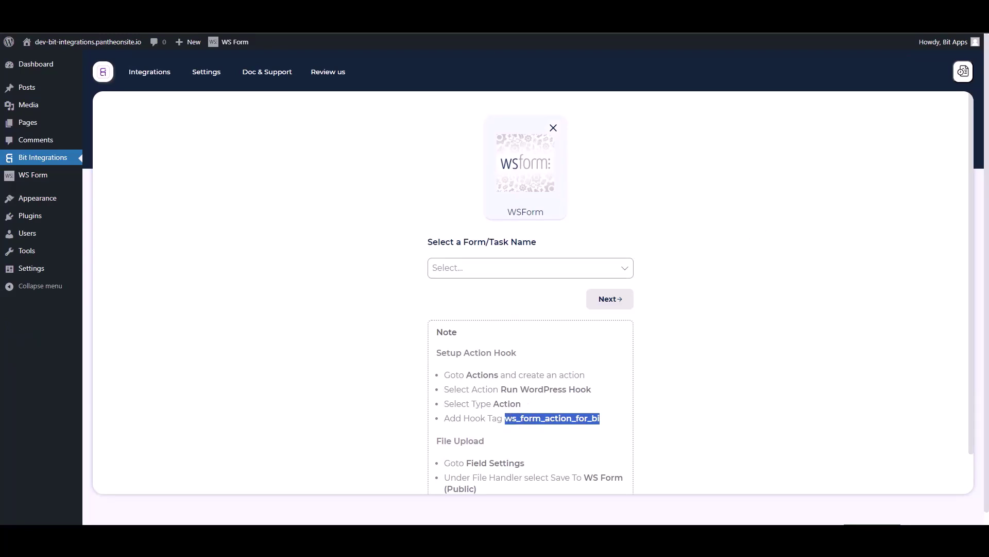
# Step: Paste ws_form_action_for_bi into the WS Form action's Hook Tag field and Save & Close
pyautogui.hotkey('ctrl', 'Tab')
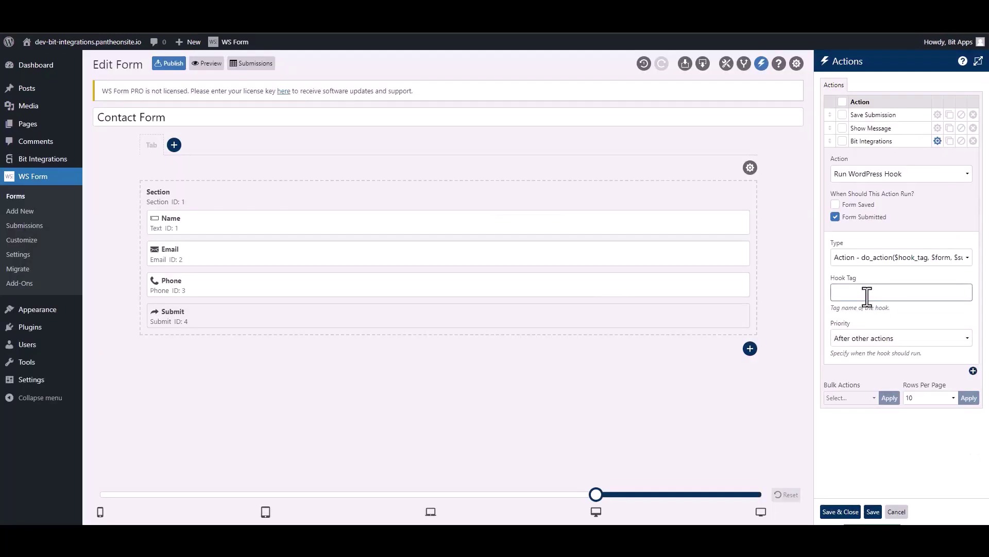
pyautogui.hotkey('ctrl', 'v')
pyautogui.click(845, 512)
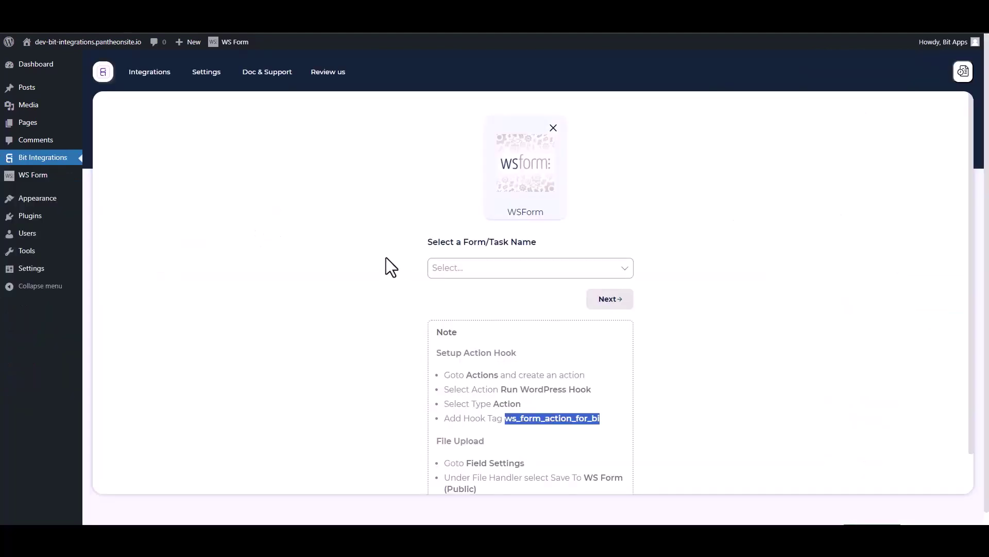
# Step: Choose Contact Form as the trigger form, continue, and filter the action apps by 'fl'
pyautogui.click(366, 242)
pyautogui.click(484, 268)
pyautogui.click(456, 289)
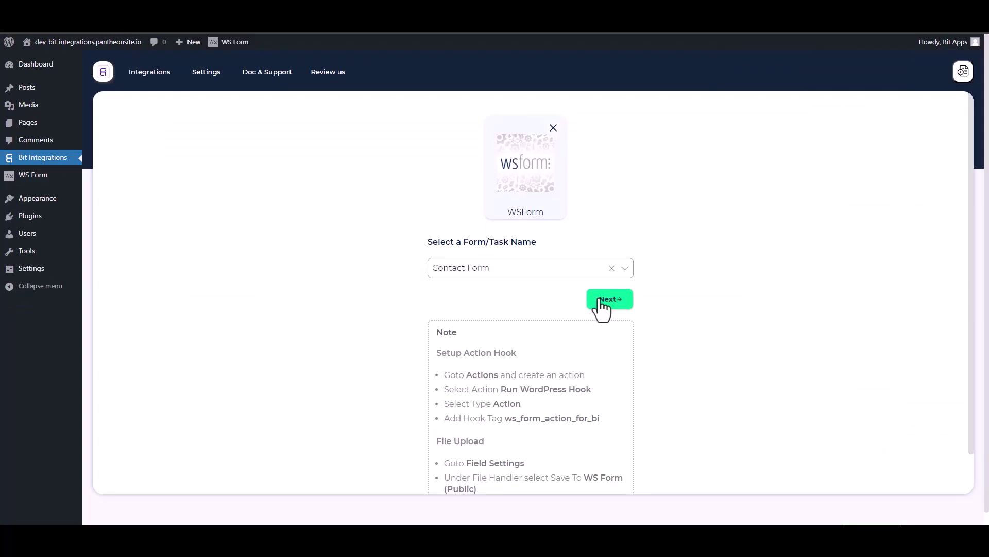
pyautogui.click(597, 300)
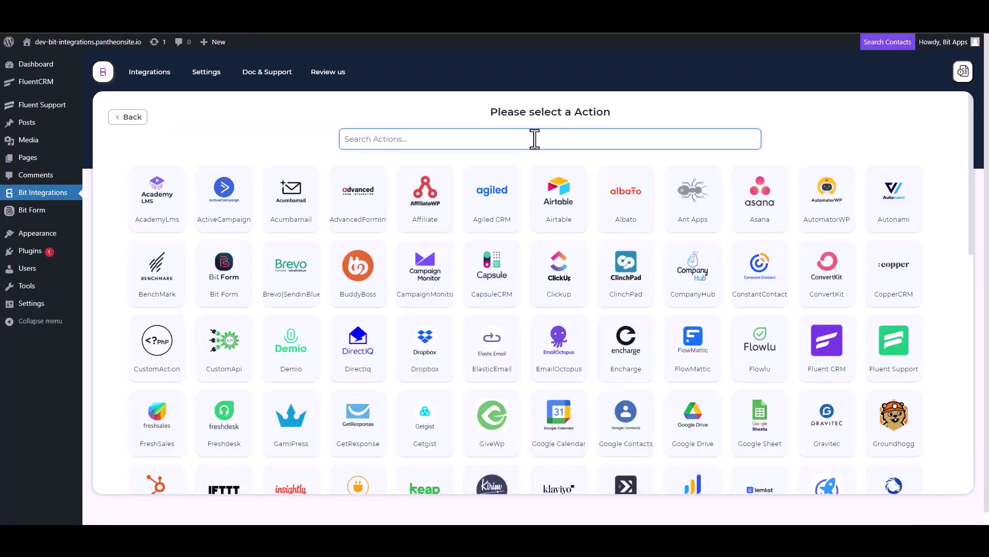
pyautogui.write('fl')
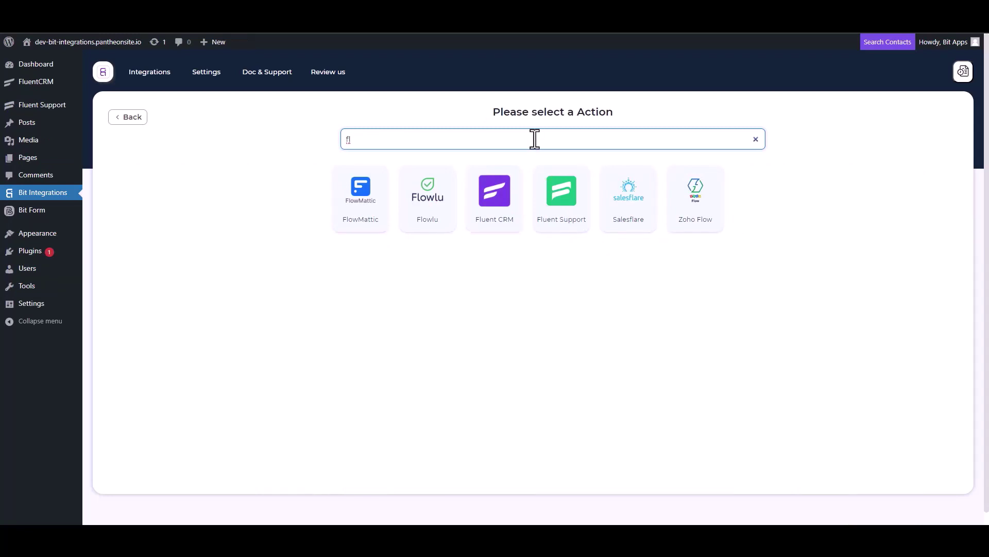
# Step: Select Fluent Support as the action service and connect the integration to it
pyautogui.click(567, 227)
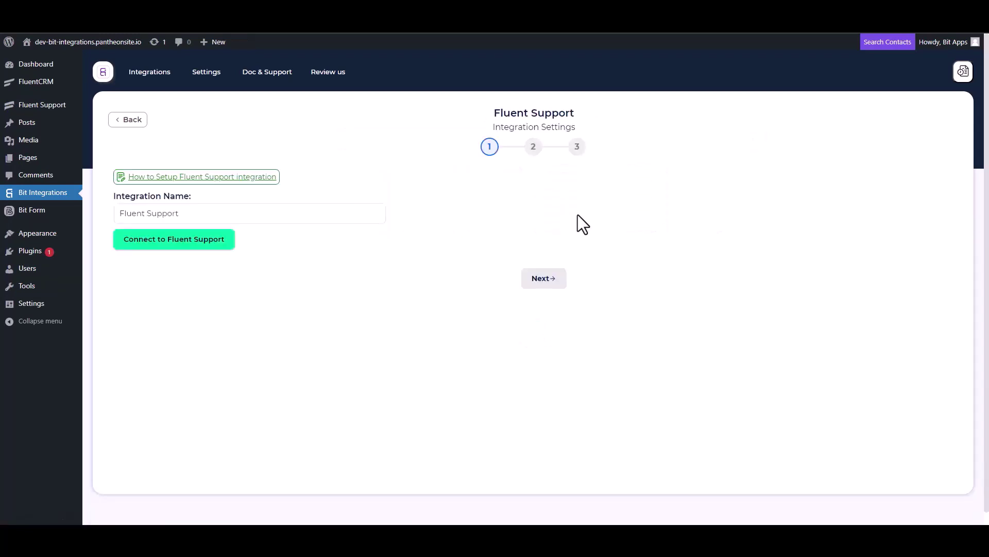
pyautogui.click(192, 239)
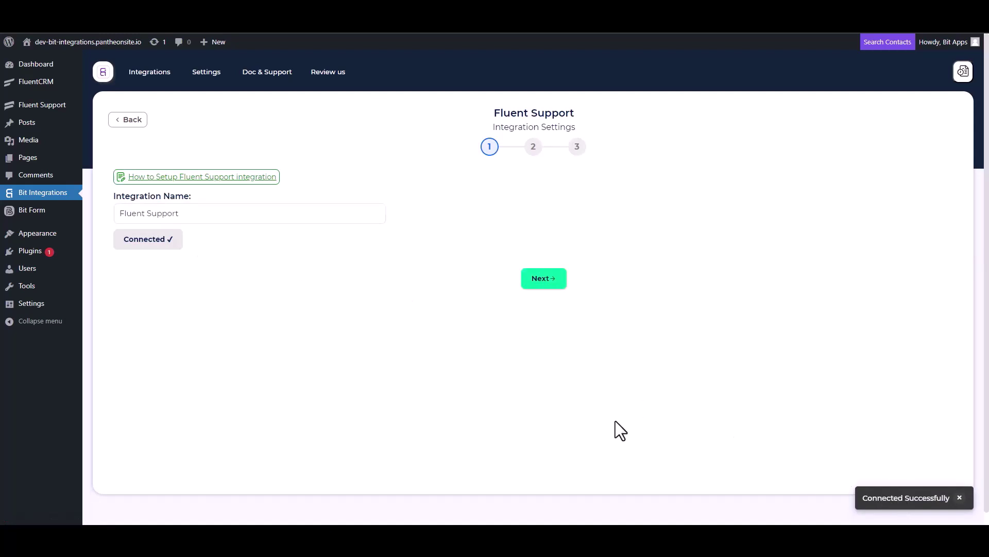
pyautogui.click(541, 284)
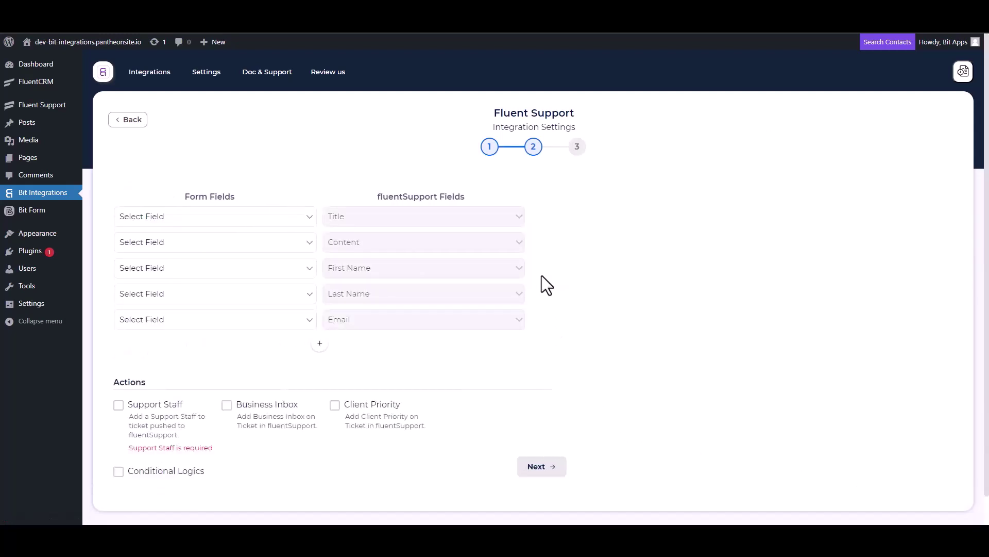
# Step: Map form fields Tile to Title, plus Content, First Name, Last Name and Email to matching ticket fields
pyautogui.click(246, 217)
pyautogui.click(158, 283)
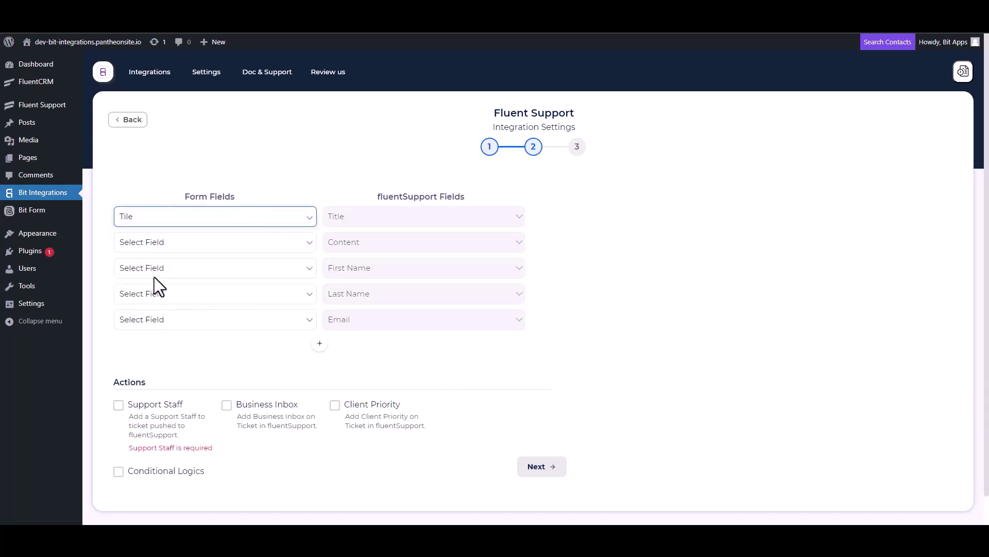
pyautogui.click(206, 243)
pyautogui.click(163, 320)
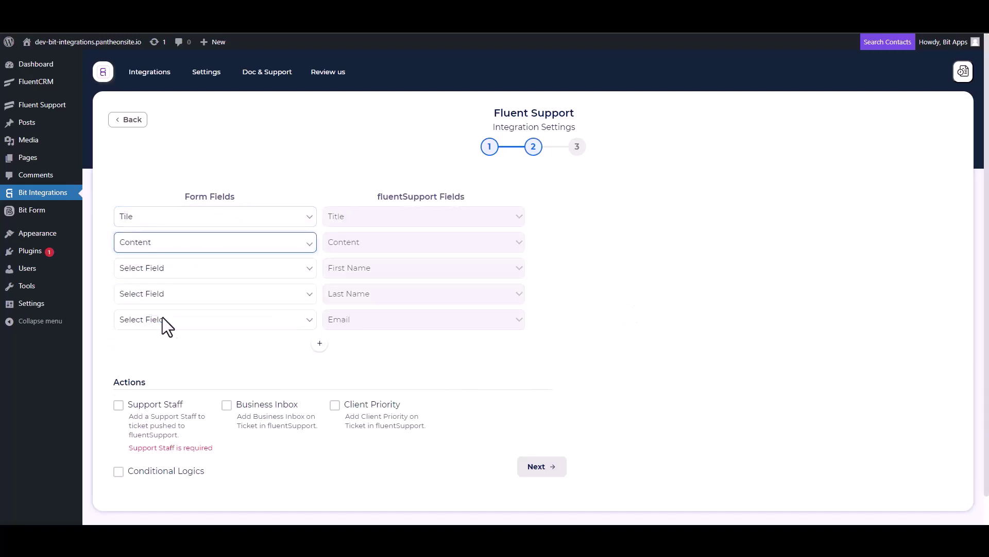
pyautogui.click(189, 268)
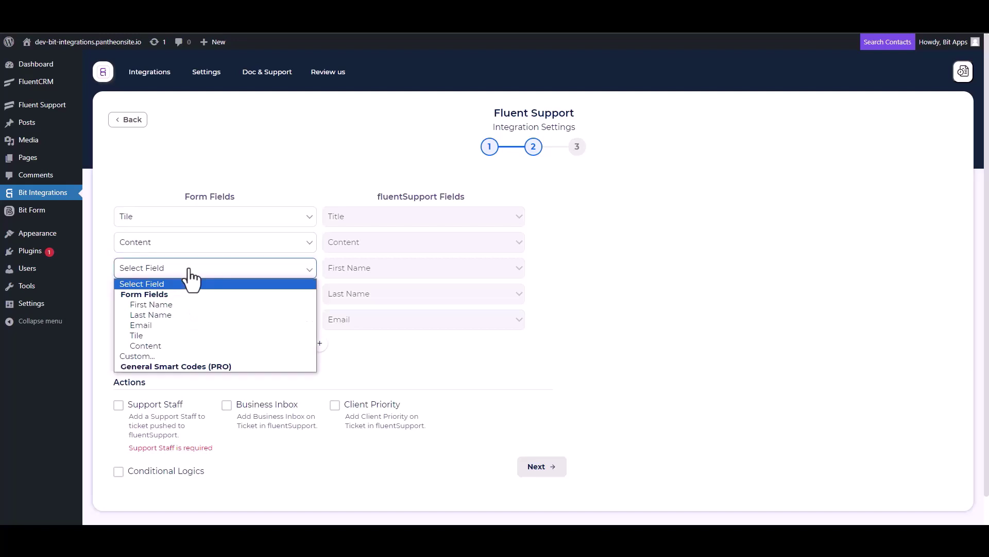
pyautogui.click(162, 305)
pyautogui.click(213, 299)
pyautogui.click(162, 339)
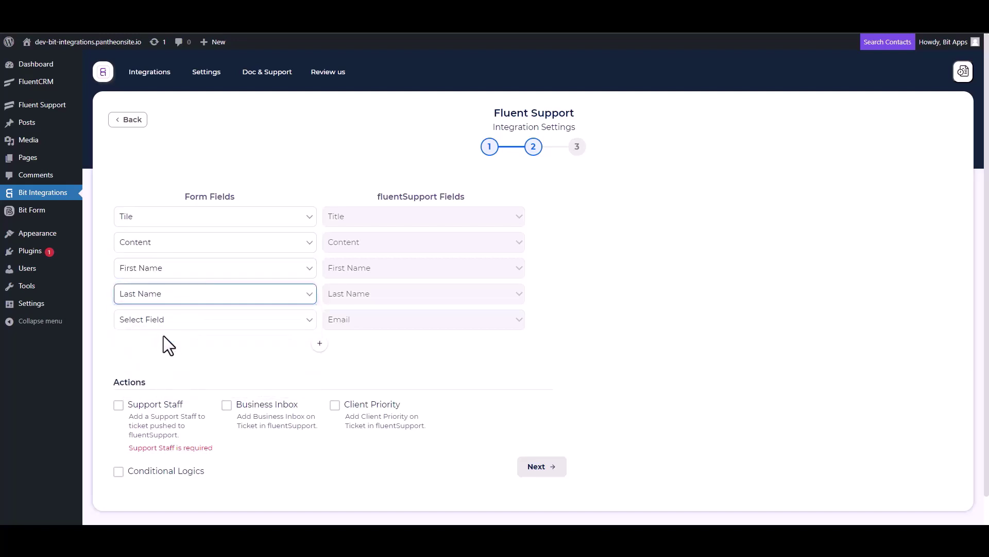
pyautogui.click(176, 320)
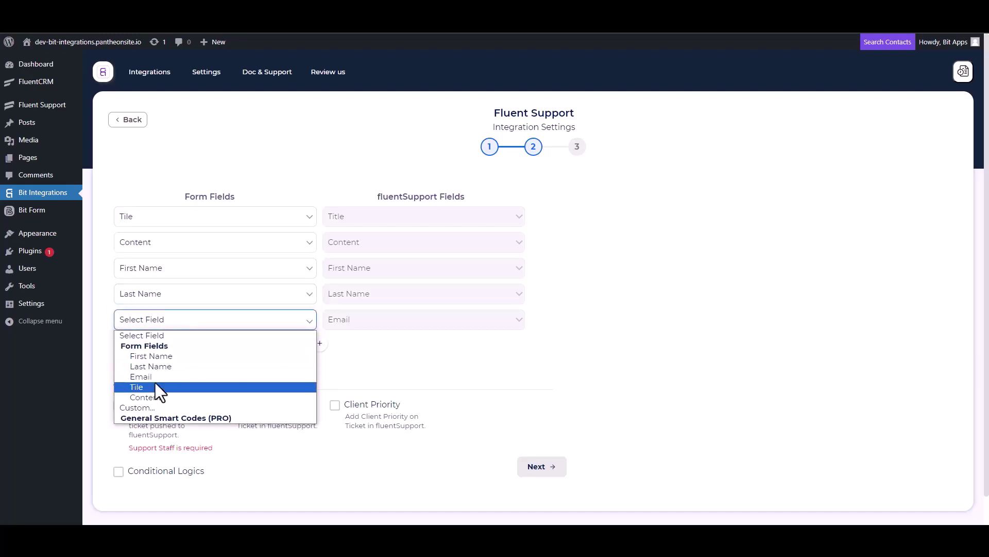
pyautogui.click(150, 376)
# Step: Enable Support Staff and choose the staff member as Ticket Owner
pyautogui.scroll(-1, 206, 330)
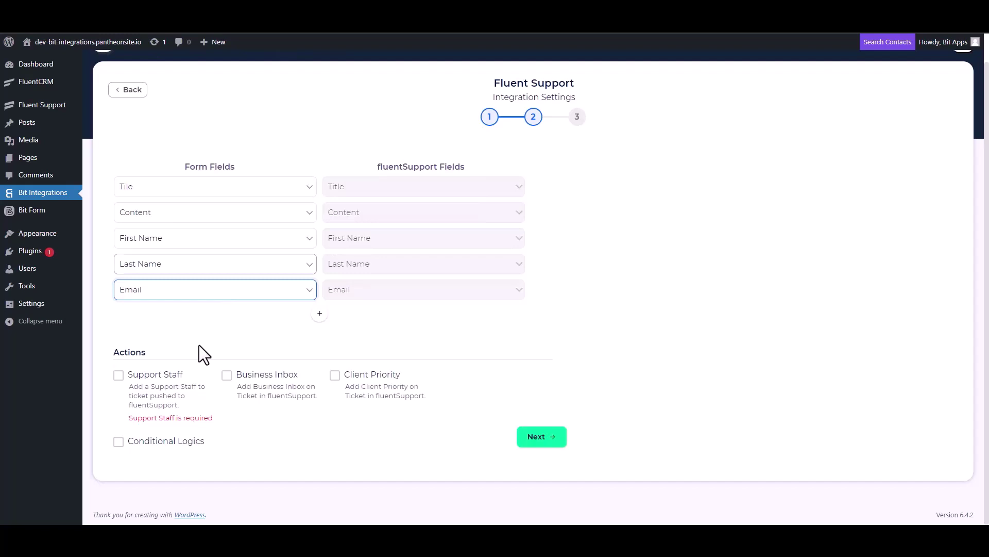
pyautogui.click(119, 376)
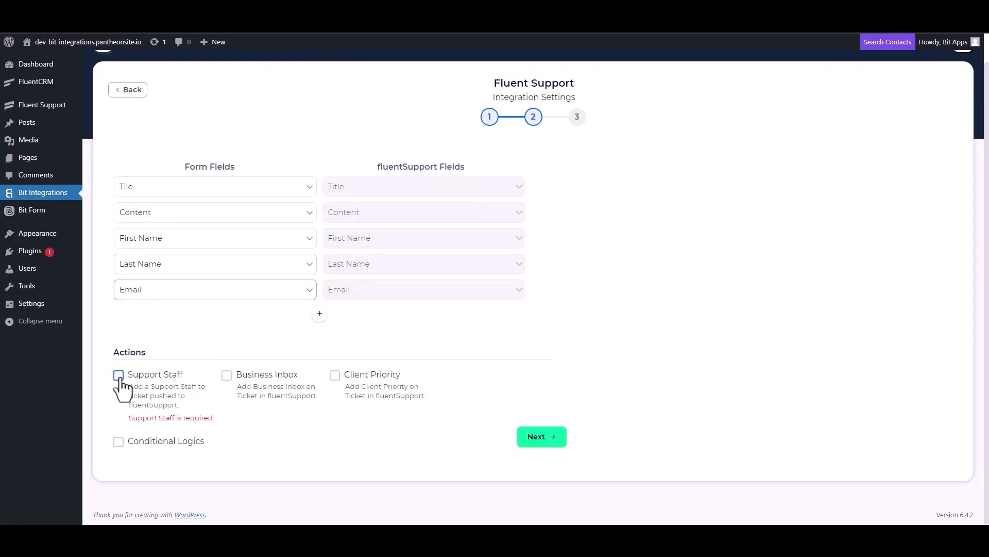
pyautogui.click(118, 375)
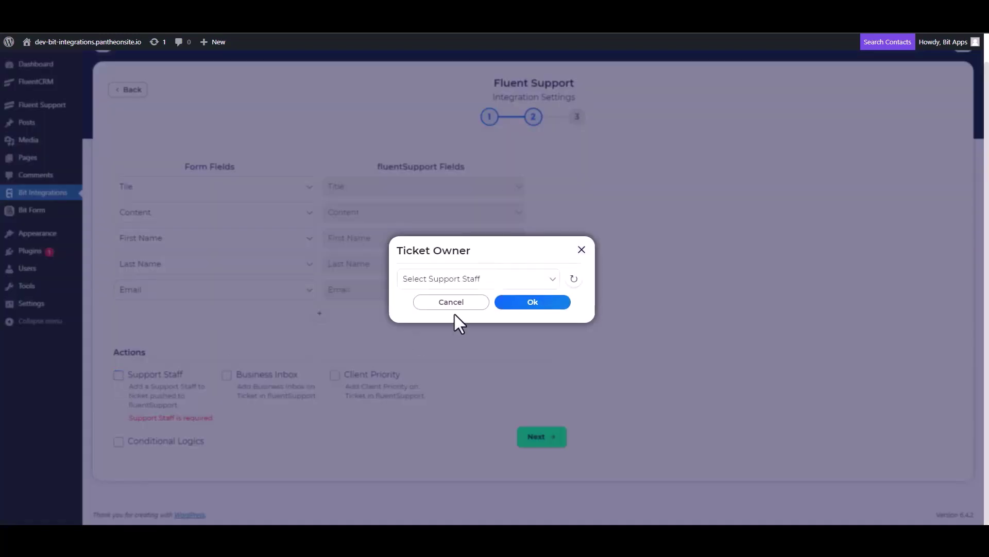
pyautogui.click(447, 279)
pyautogui.click(421, 303)
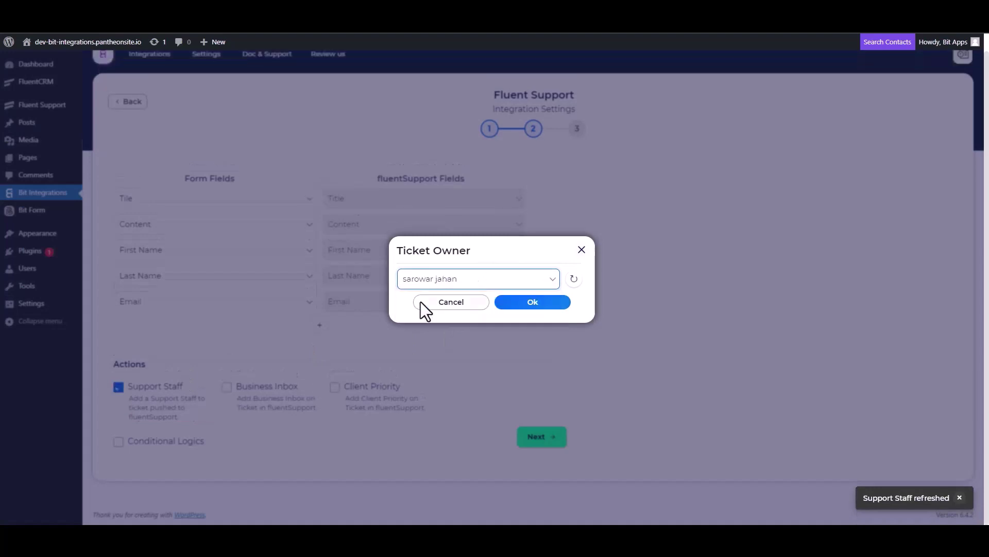
pyautogui.click(539, 303)
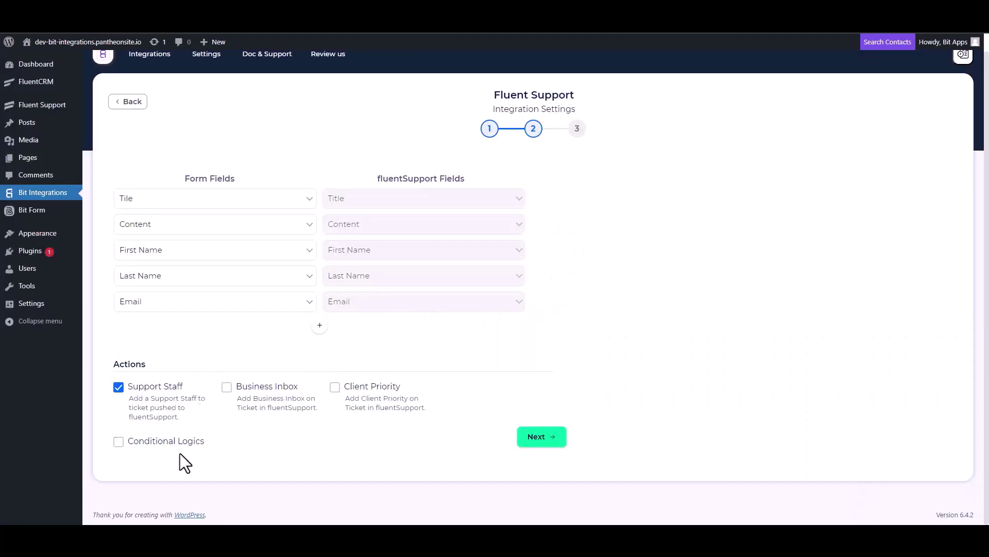
# Step: Proceed to the final step and Finish & Save the Fluent Support integration
pyautogui.click(119, 441)
pyautogui.scroll(-1, 225, 334)
pyautogui.scroll(-2, 225, 334)
pyautogui.click(535, 438)
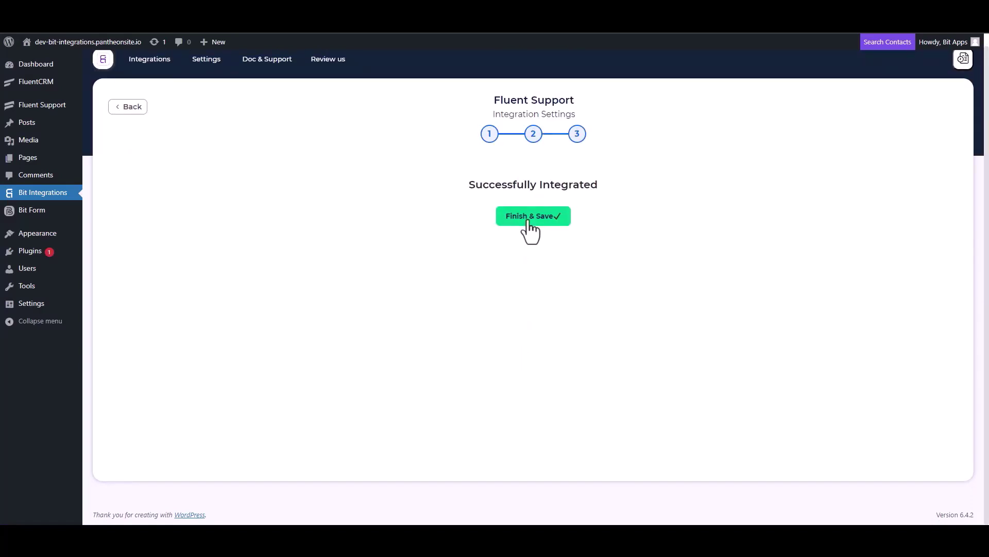
pyautogui.click(529, 219)
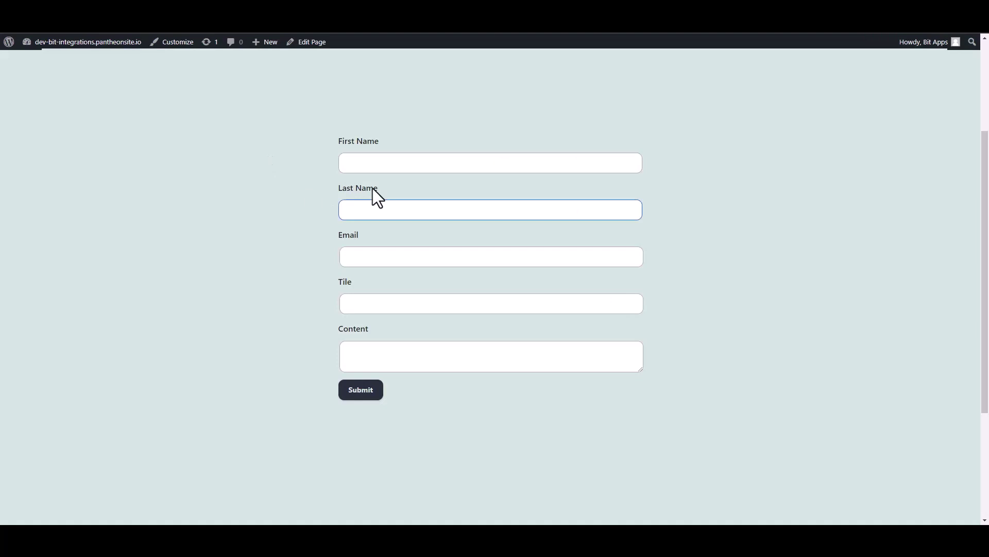
pyautogui.click(384, 164)
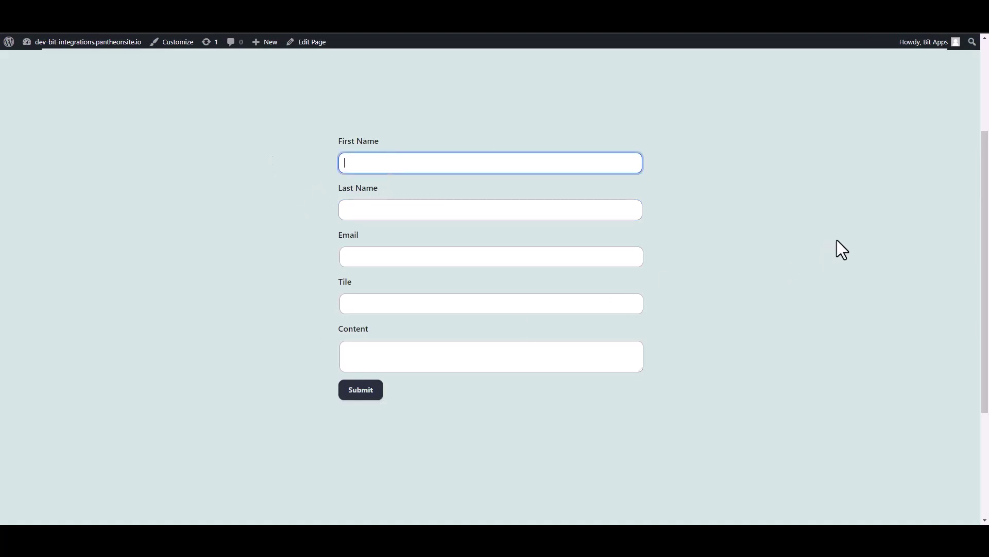
# Step: Enter First Name 'Bit', Last Name 'Integrations' and the contact's email on the form
pyautogui.write('Bit')
pyautogui.click(615, 215)
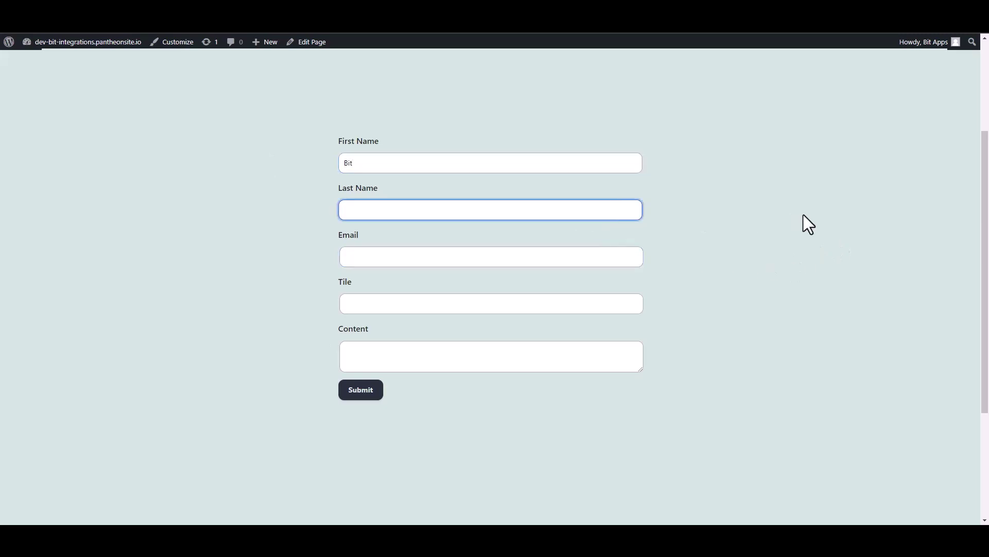
pyautogui.write('Integrations')
pyautogui.click(640, 258)
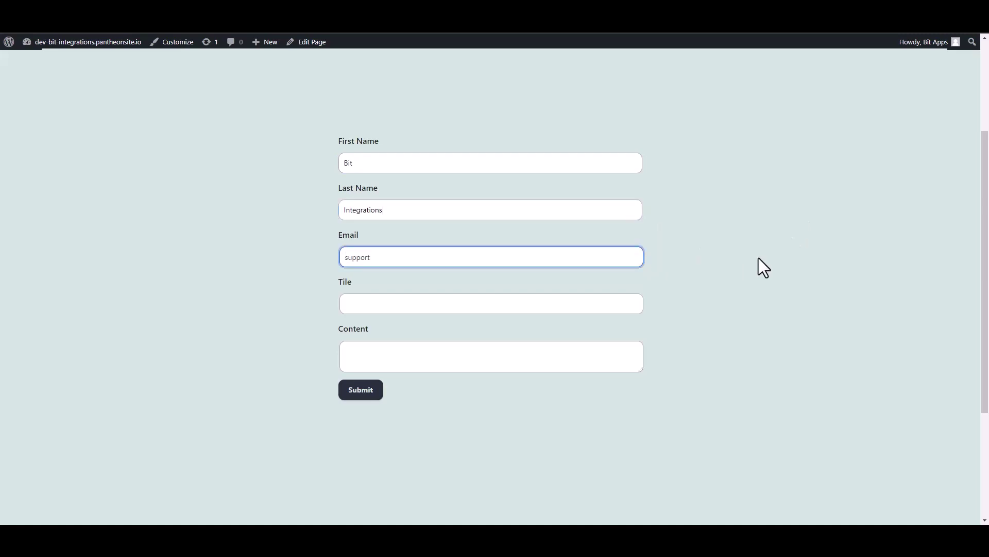
# Step: Fill Tile with 'Bit Antegrations' and Content 'Welcome to the Bit Integrations Plugin', then submit
pyautogui.press('Tab')
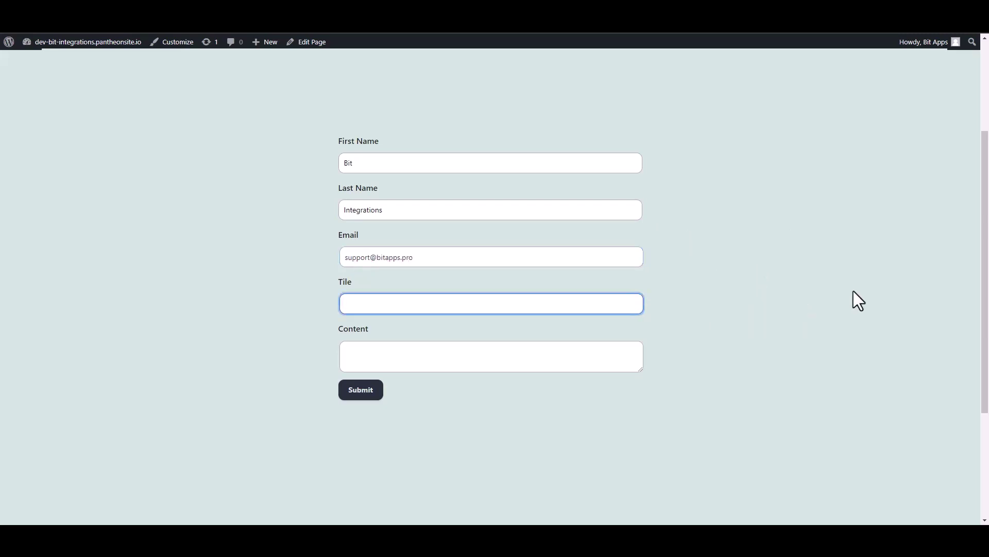
pyautogui.write('Bit')
pyautogui.write(' A')
pyautogui.write('ntegra')
pyautogui.write('tions')
pyautogui.press('Tab')
pyautogui.write('Welcome to the Bit ')
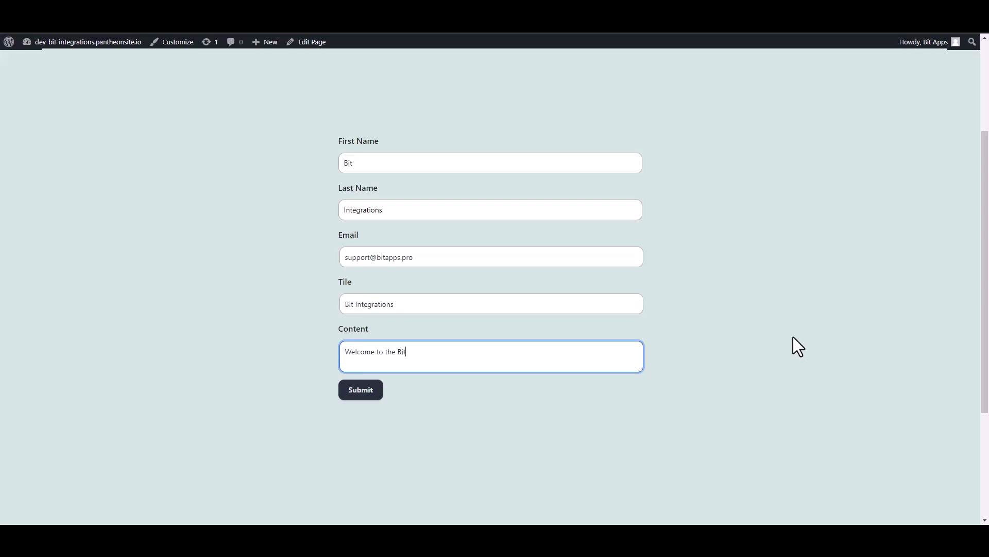
pyautogui.write('Integrations Plugin')
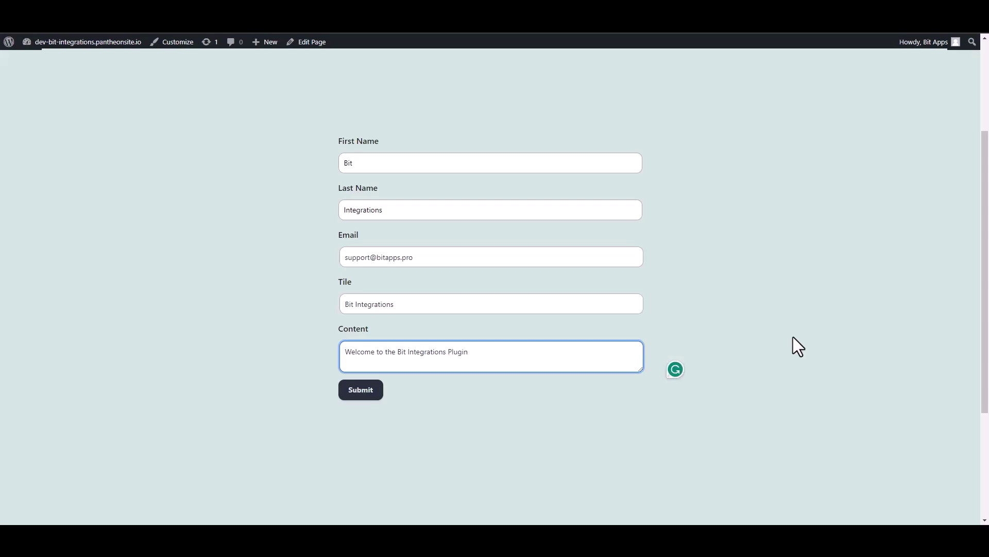
pyautogui.click(369, 393)
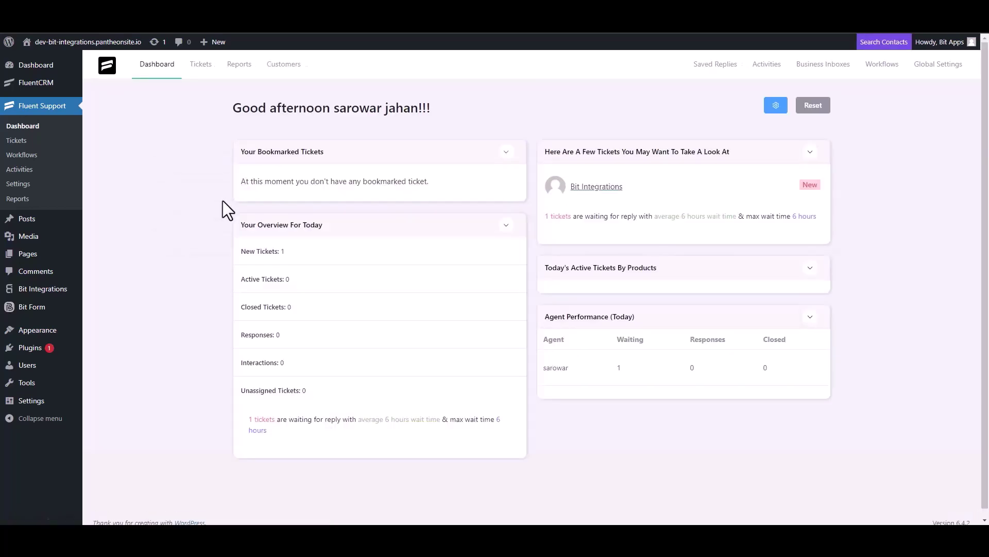
# Step: Open the Bit Integrations ticket from the Tickets list and bring up its Customer Management dialog
pyautogui.click(24, 144)
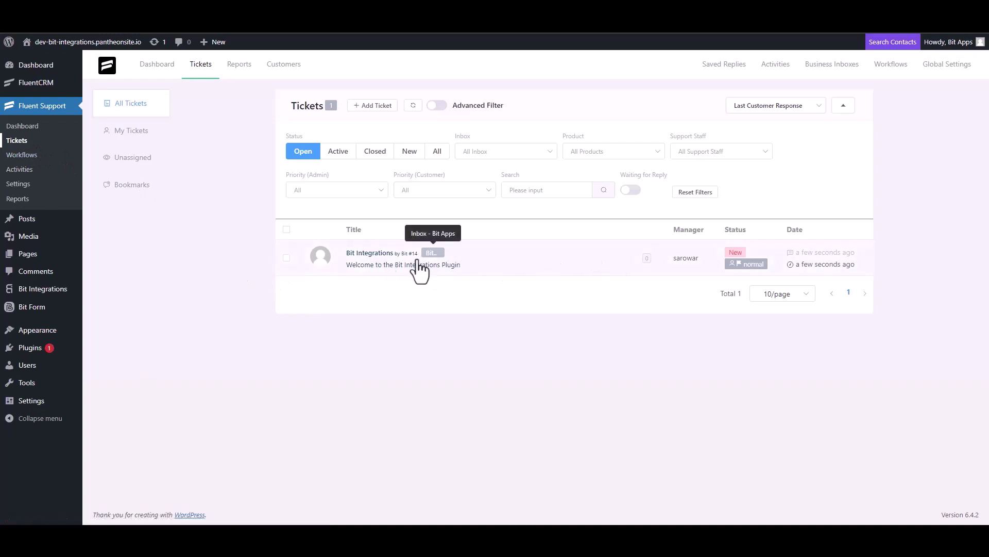
pyautogui.click(375, 259)
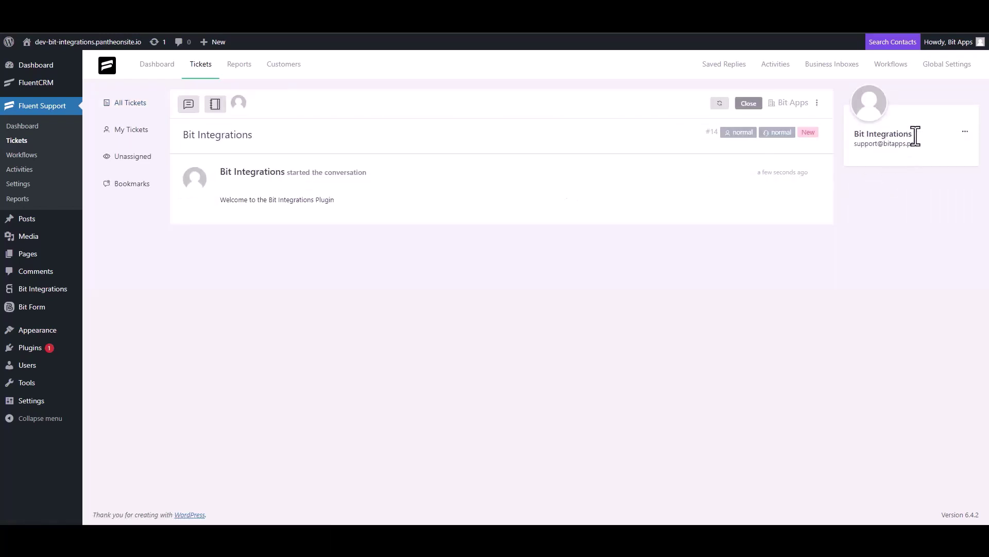
pyautogui.click(965, 134)
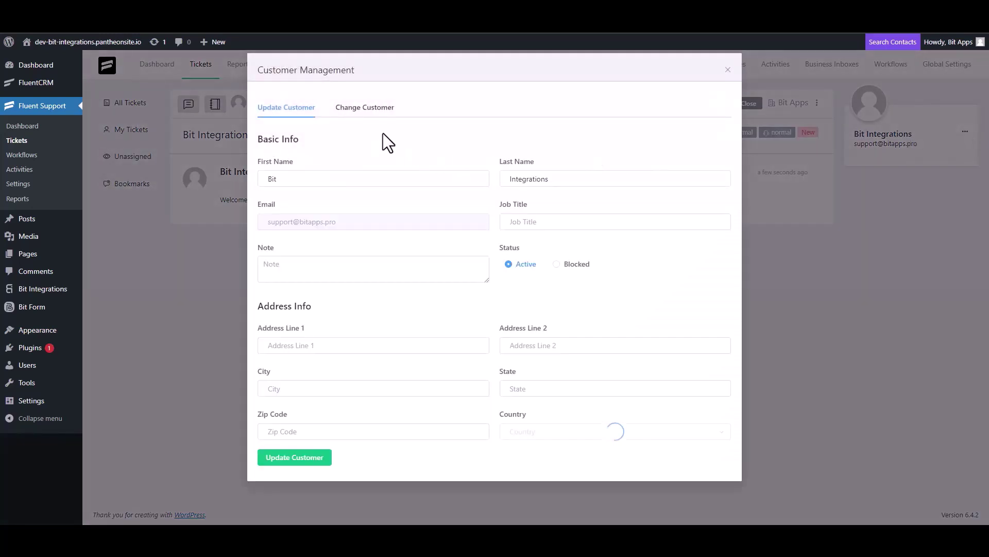